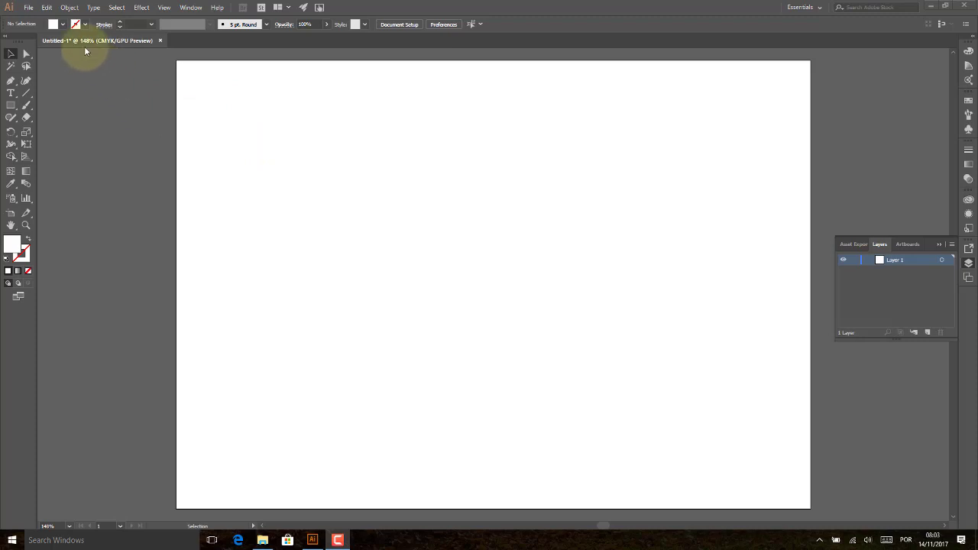
Open the File menu in the blank Untitled-1 document.
{"action": "left_click", "coordinate": [28, 8]}
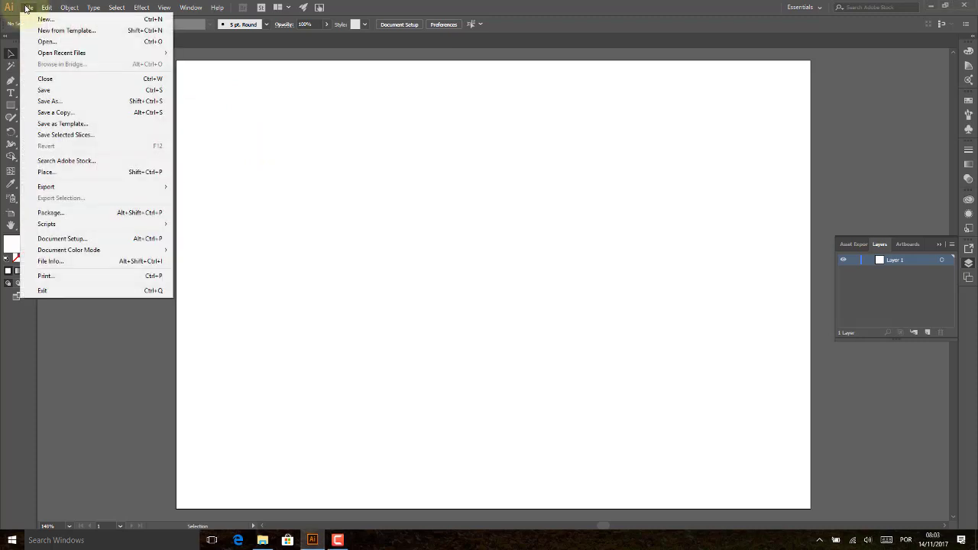
Place flyer DRONE.psd from the RENDER folder into the document.
{"action": "left_click", "coordinate": [78, 171]}
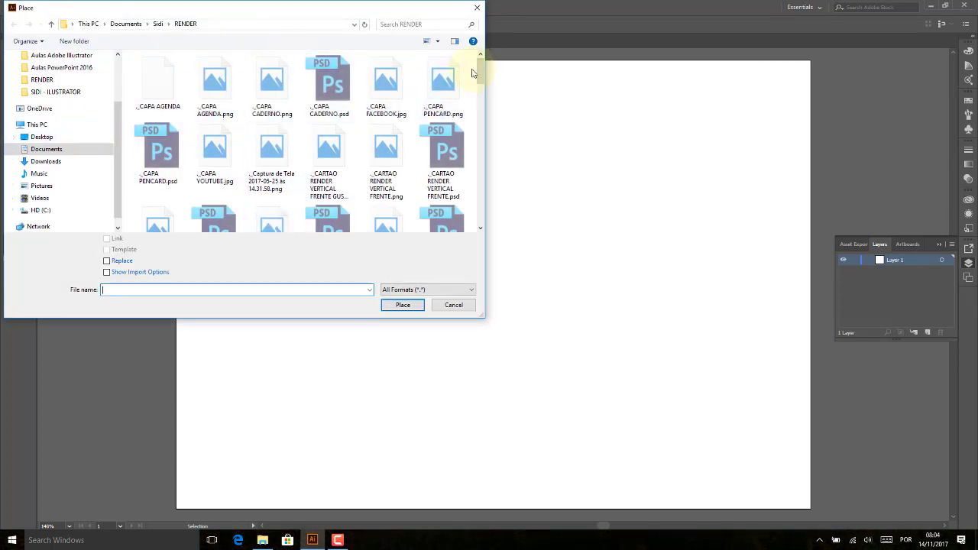
{"action": "left_click_drag", "start_coordinate": [479, 67], "coordinate": [504, 165]}
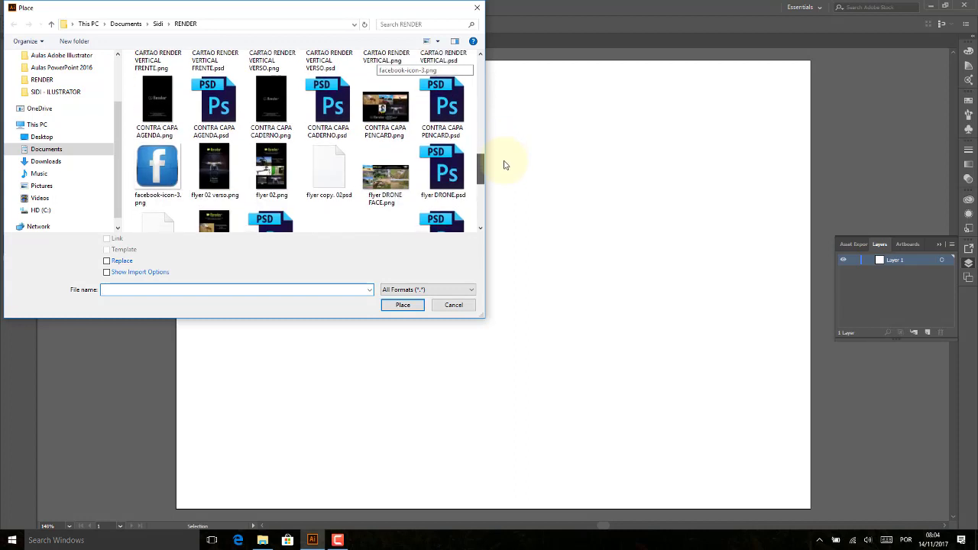
{"action": "left_click", "coordinate": [445, 172]}
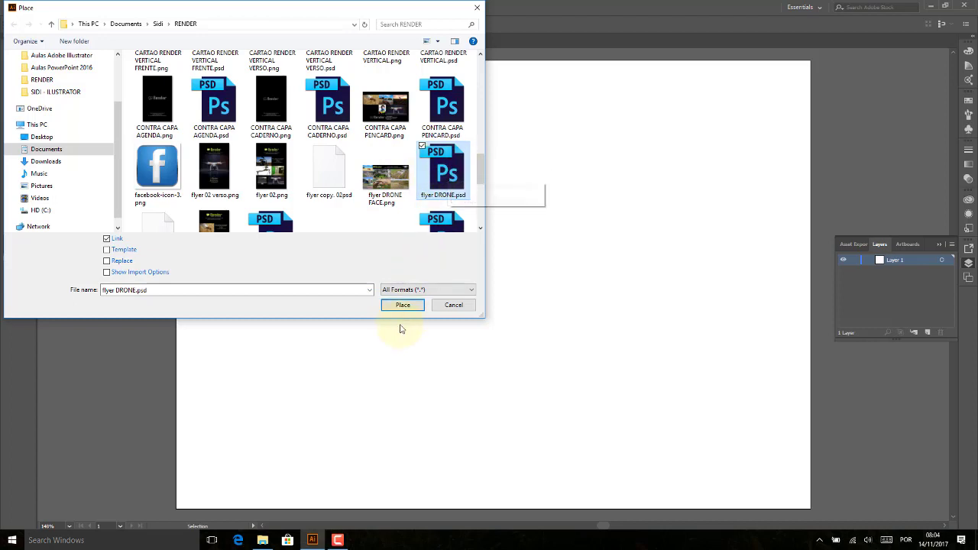
{"action": "left_click", "coordinate": [403, 305]}
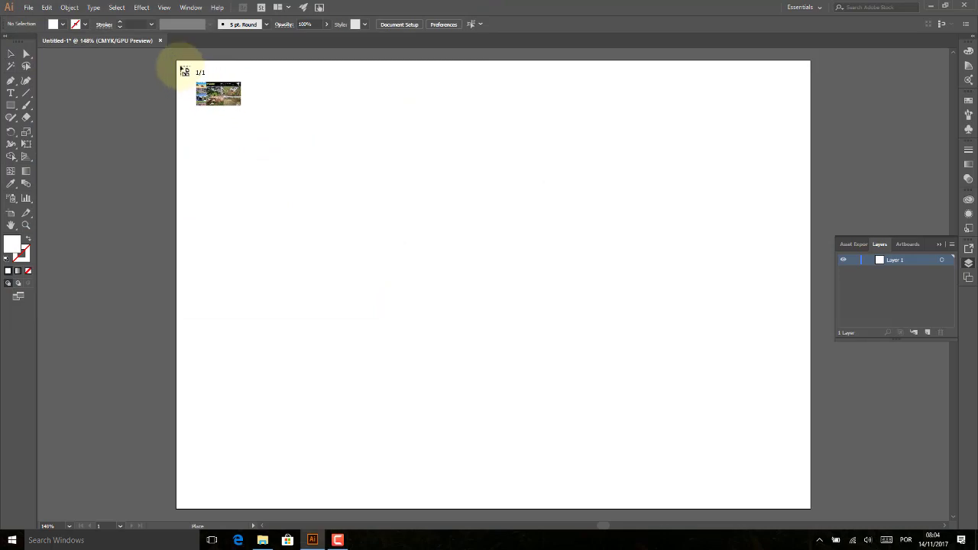
Size the loaded flyer DRONE.psd from the artboard's top-left corner across its full width.
{"action": "left_click_drag", "start_coordinate": [181, 68], "coordinate": [808, 457]}
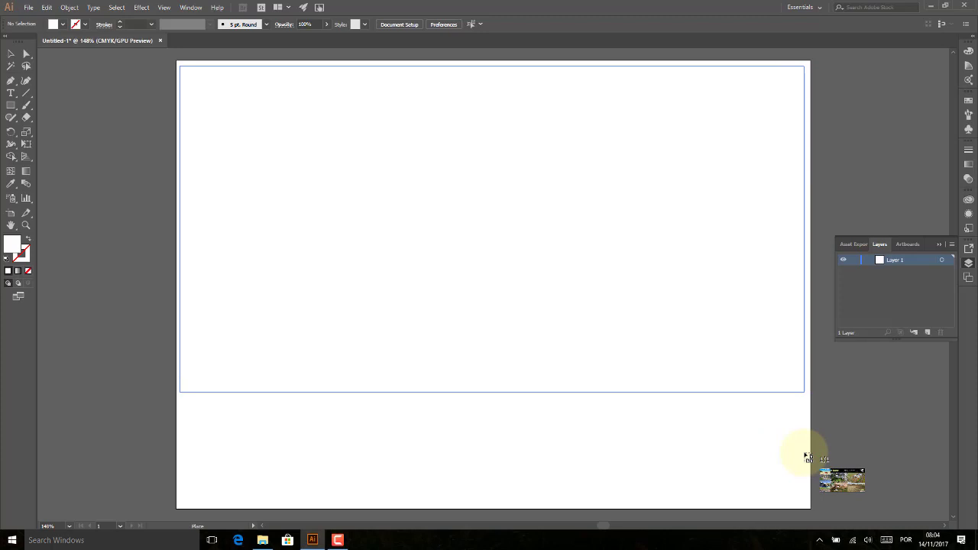
{"action": "mouse_move", "coordinate": [807, 457]}
{"action": "left_mouse_down"}
{"action": "mouse_move", "coordinate": [769, 439]}
{"action": "mouse_move", "coordinate": [807, 468]}
{"action": "left_mouse_up"}
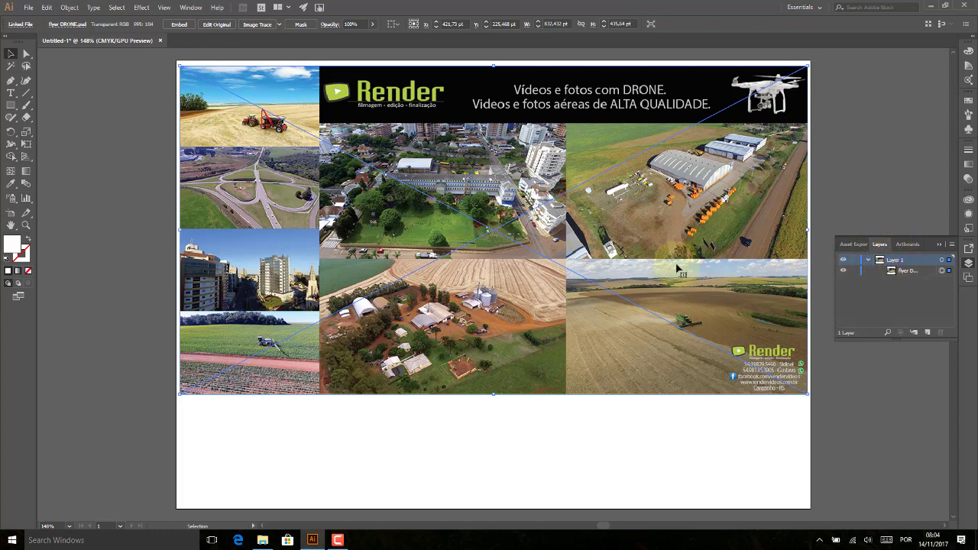
Embed the flyer with Show Preview on and Convert Layers to Objects kept.
{"action": "left_click", "coordinate": [180, 25]}
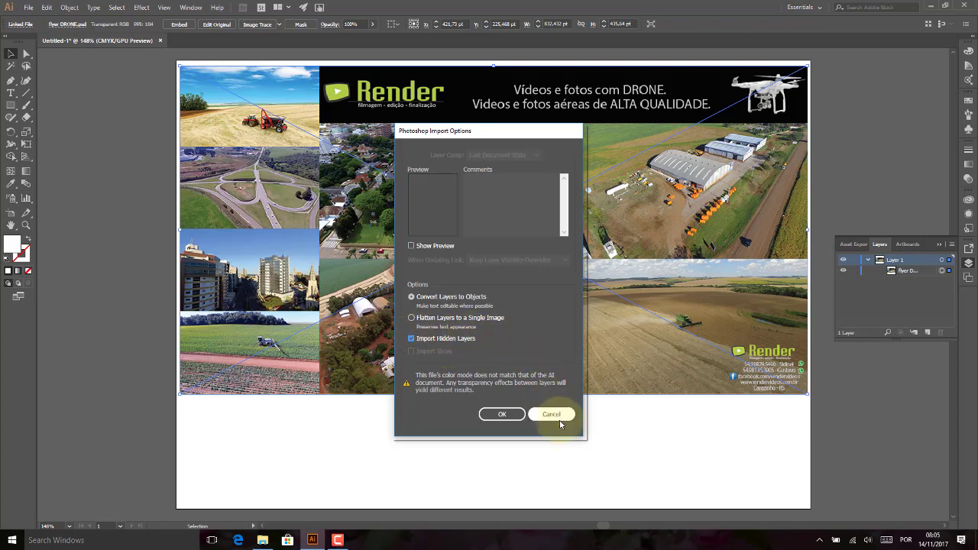
{"action": "left_click", "coordinate": [429, 247]}
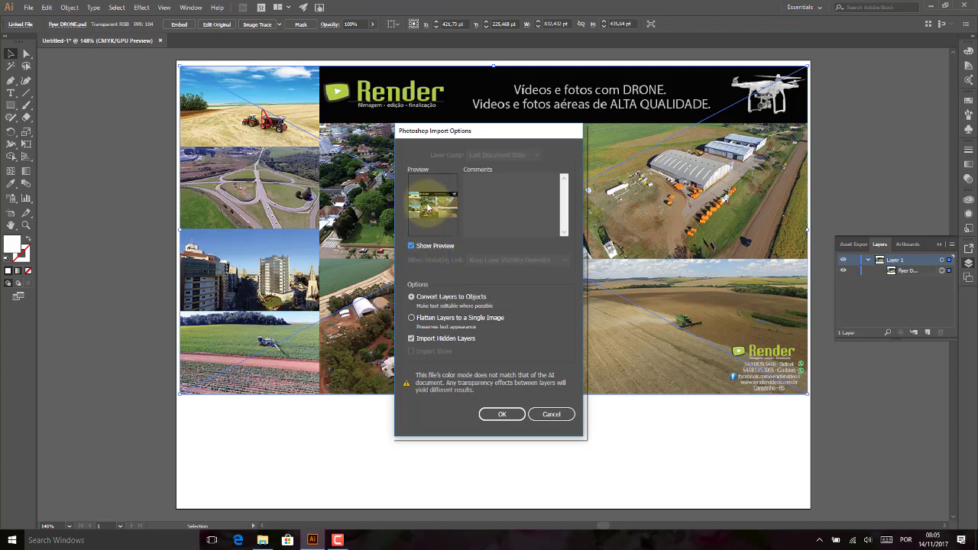
{"action": "left_click", "coordinate": [503, 415]}
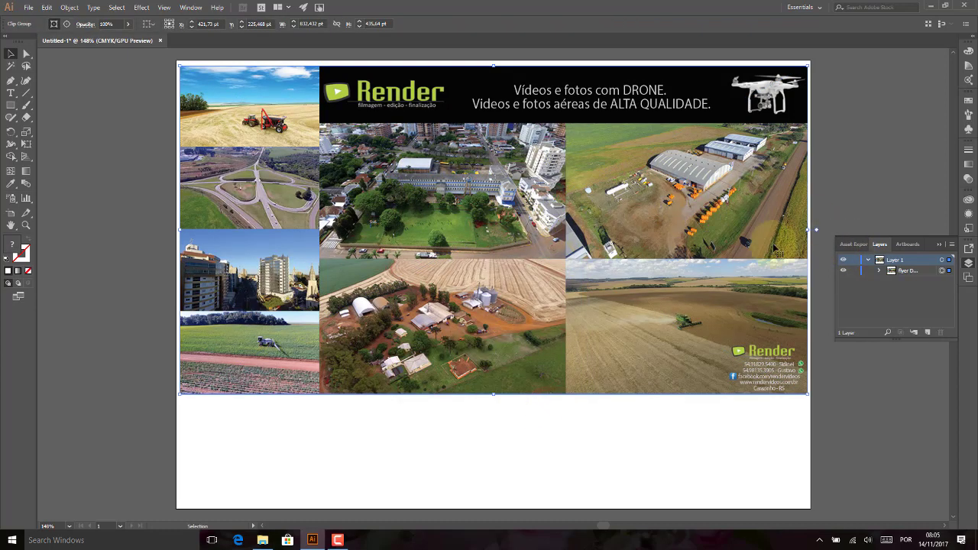
Expand the flyer group in Layers and toggle the header background layer's visibility off and on.
{"action": "left_click", "coordinate": [879, 271]}
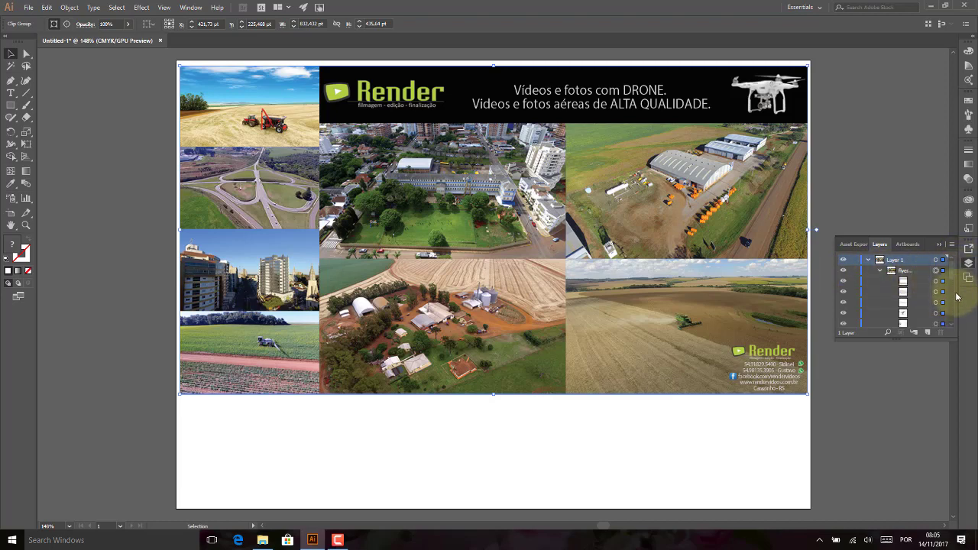
{"action": "mouse_move", "coordinate": [955, 290]}
{"action": "left_mouse_down"}
{"action": "mouse_move", "coordinate": [960, 330]}
{"action": "mouse_move", "coordinate": [928, 483]}
{"action": "left_mouse_up"}
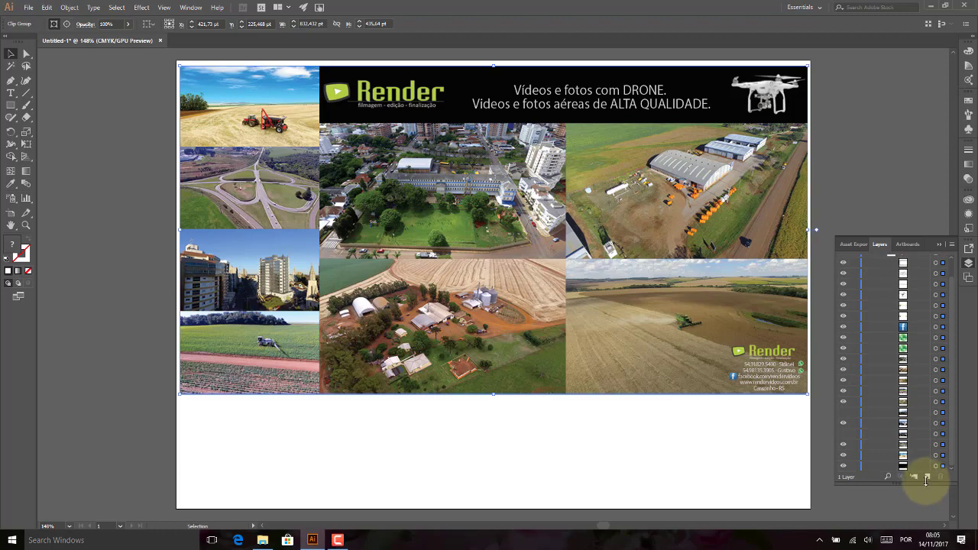
{"action": "left_click", "coordinate": [844, 417]}
{"action": "left_click", "coordinate": [844, 417]}
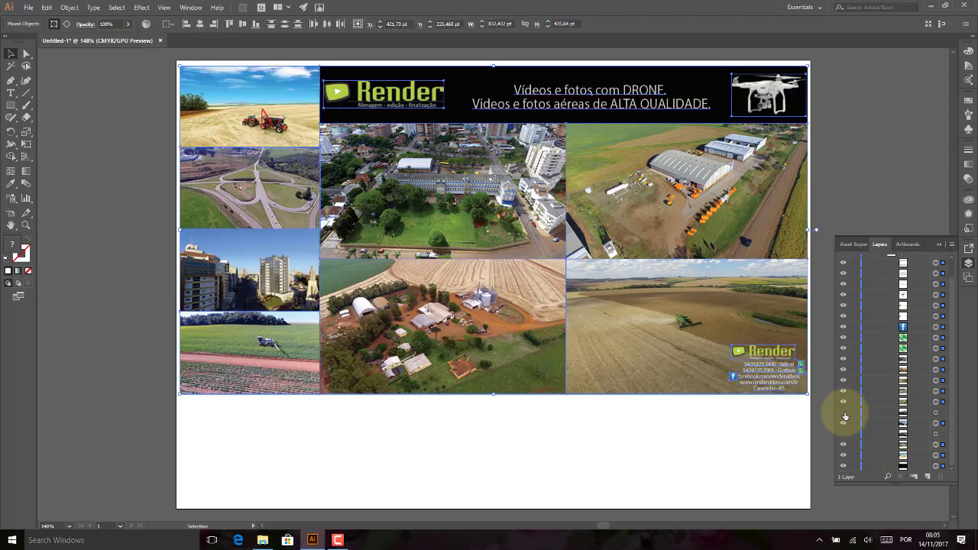
{"action": "left_click", "coordinate": [844, 417]}
{"action": "left_click", "coordinate": [844, 417]}
{"action": "left_click", "coordinate": [845, 418]}
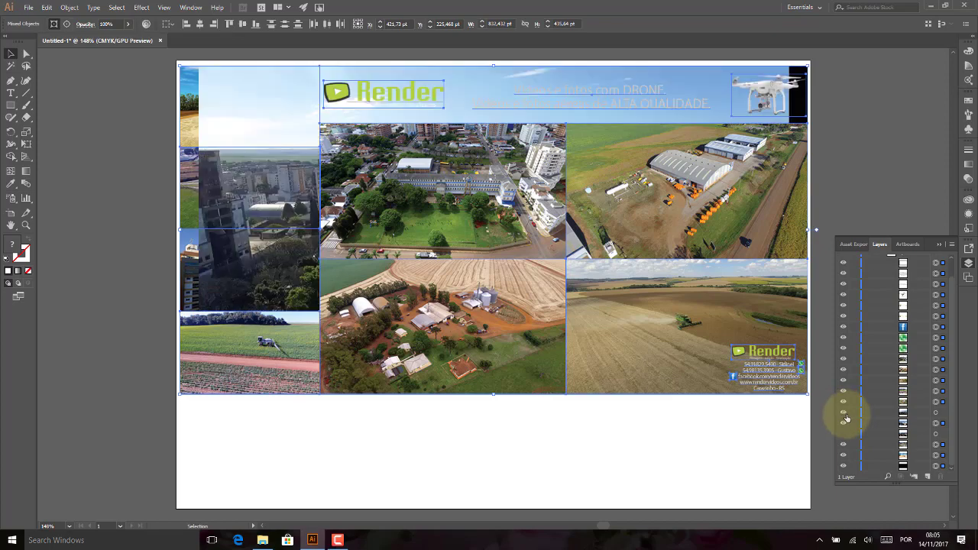
{"action": "left_click", "coordinate": [845, 417]}
{"action": "left_click", "coordinate": [845, 417]}
{"action": "left_click", "coordinate": [845, 417]}
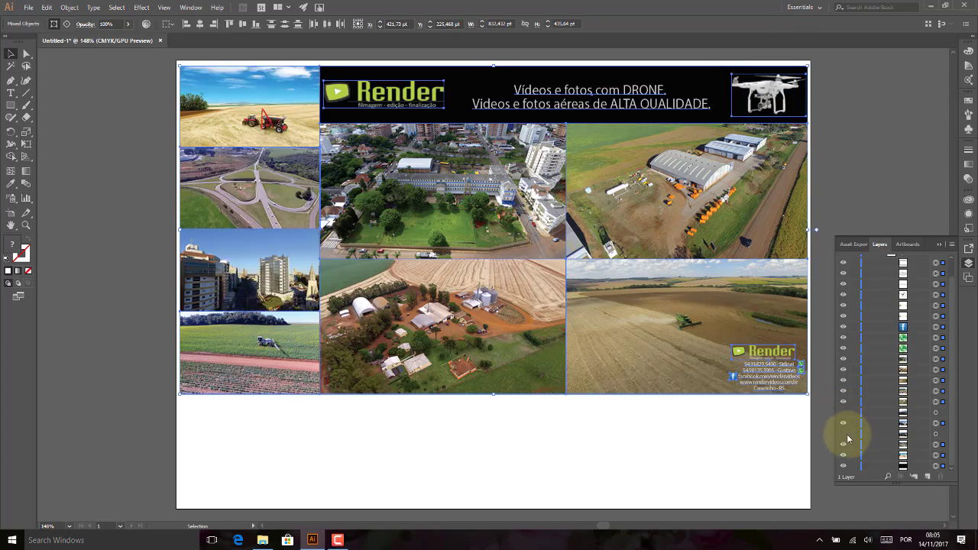
Hide and re-show the header background and top-left photos, leaving all layers visible.
{"action": "left_click", "coordinate": [844, 435]}
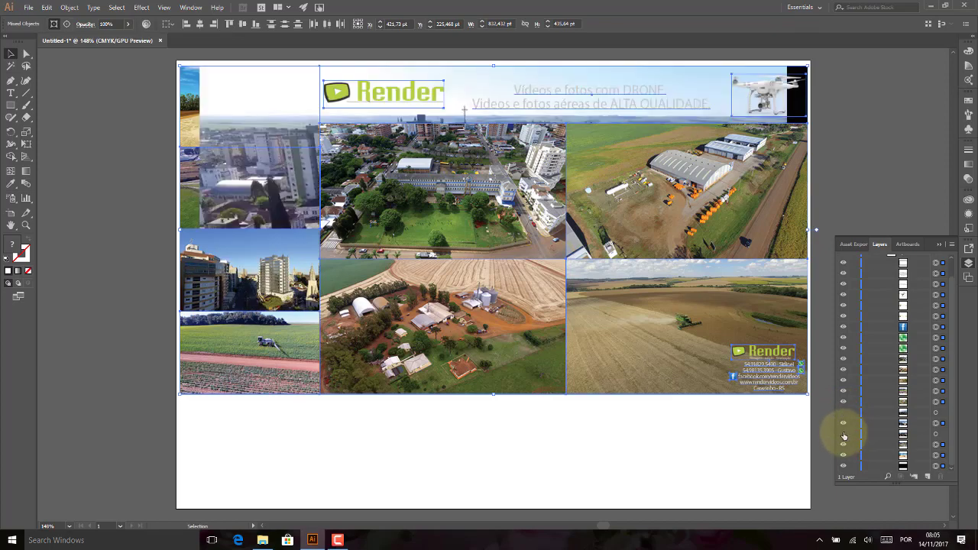
{"action": "left_click", "coordinate": [844, 435]}
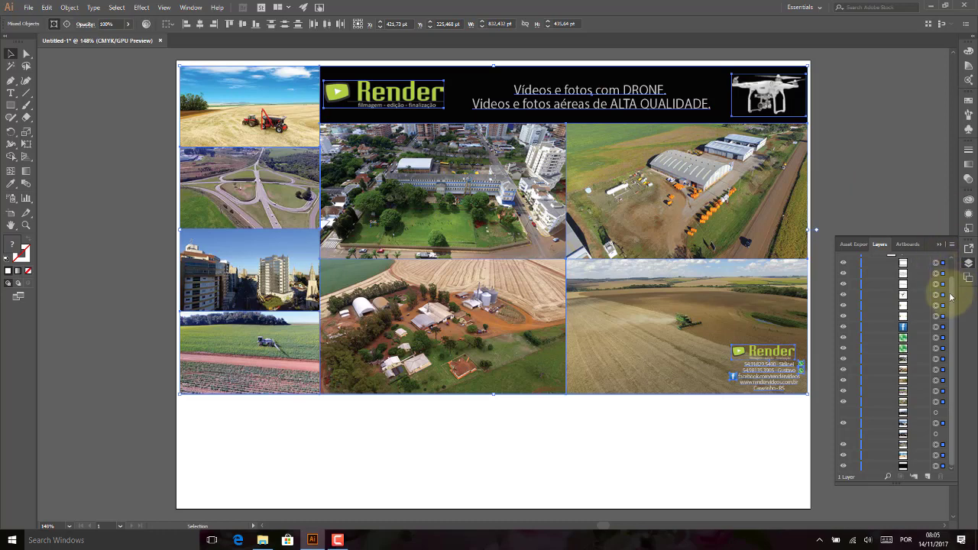
{"action": "left_click_drag", "start_coordinate": [950, 296], "coordinate": [951, 261]}
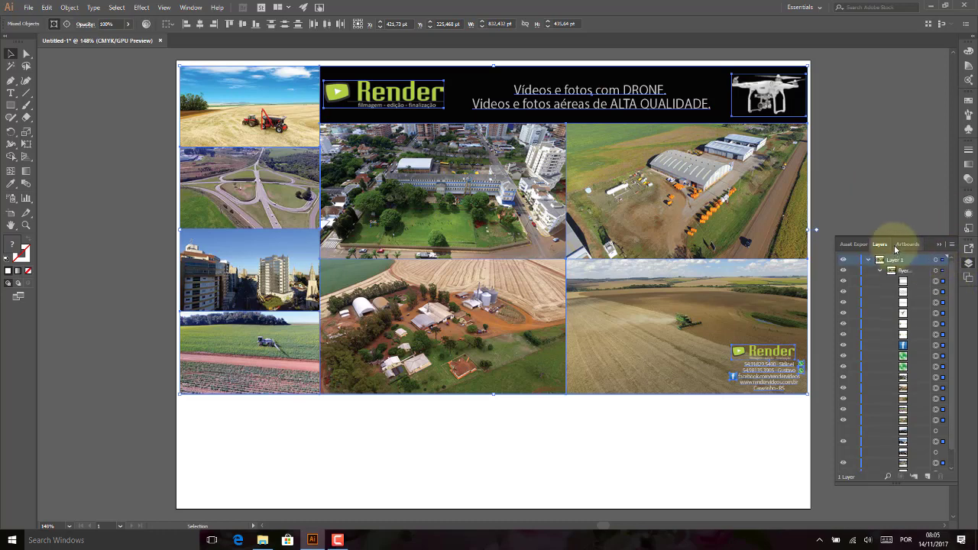
In Isolation Mode, nudge the central aerial town photo flush against its neighbouring photos.
{"action": "left_click_drag", "start_coordinate": [492, 211], "coordinate": [494, 223]}
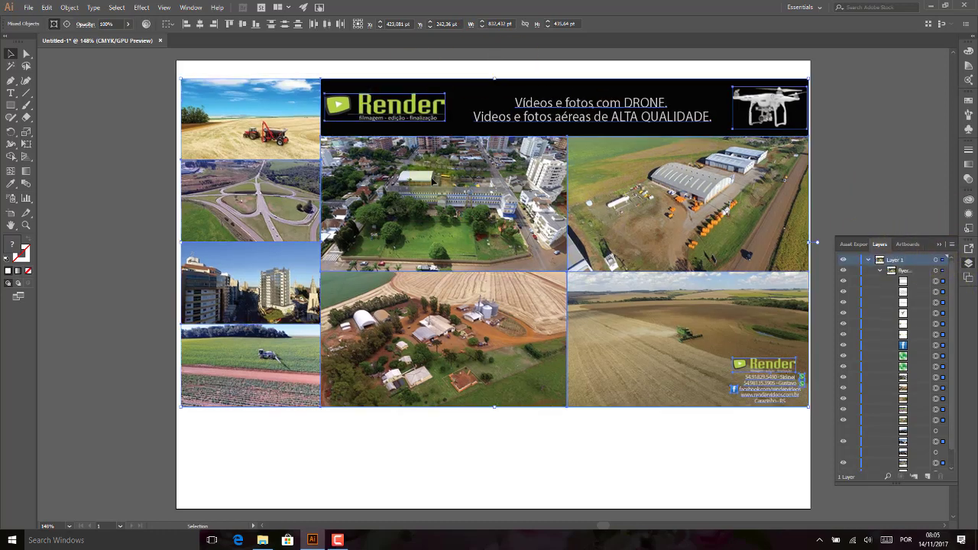
{"action": "double_click", "coordinate": [434, 181]}
{"action": "mouse_move", "coordinate": [478, 166]}
{"action": "left_mouse_down"}
{"action": "mouse_move", "coordinate": [497, 176]}
{"action": "mouse_move", "coordinate": [482, 164]}
{"action": "left_mouse_up"}
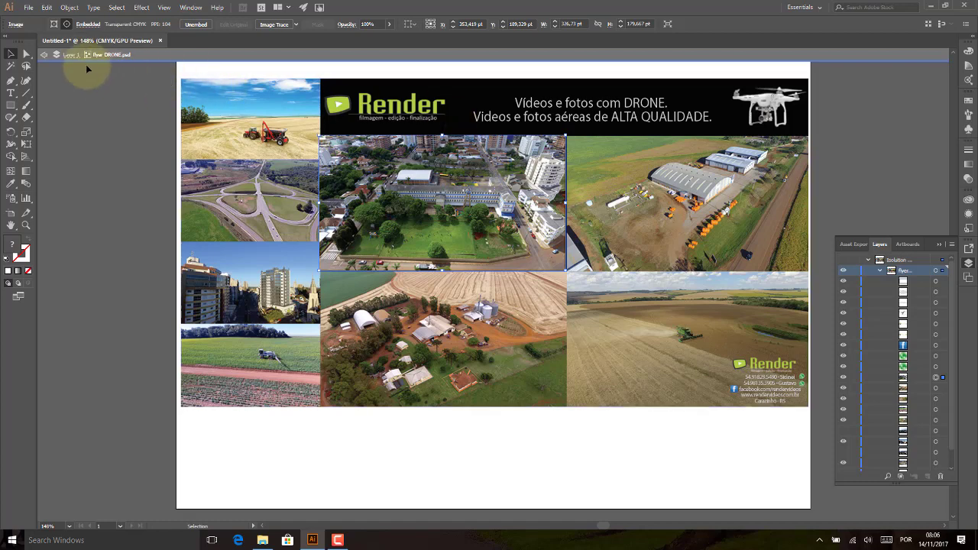
{"action": "left_click_drag", "start_coordinate": [498, 194], "coordinate": [480, 199]}
{"action": "key", "text": "Up"}
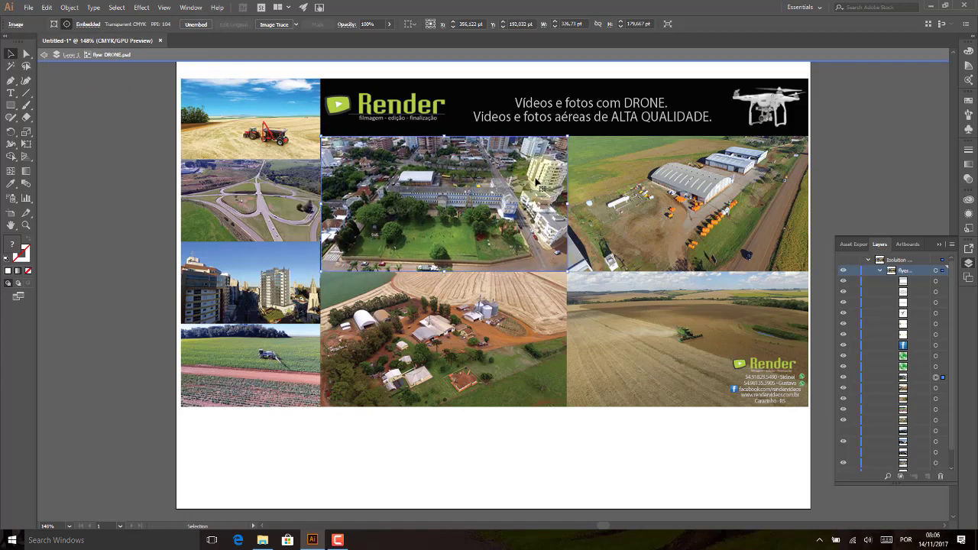
{"action": "key", "text": "Left"}
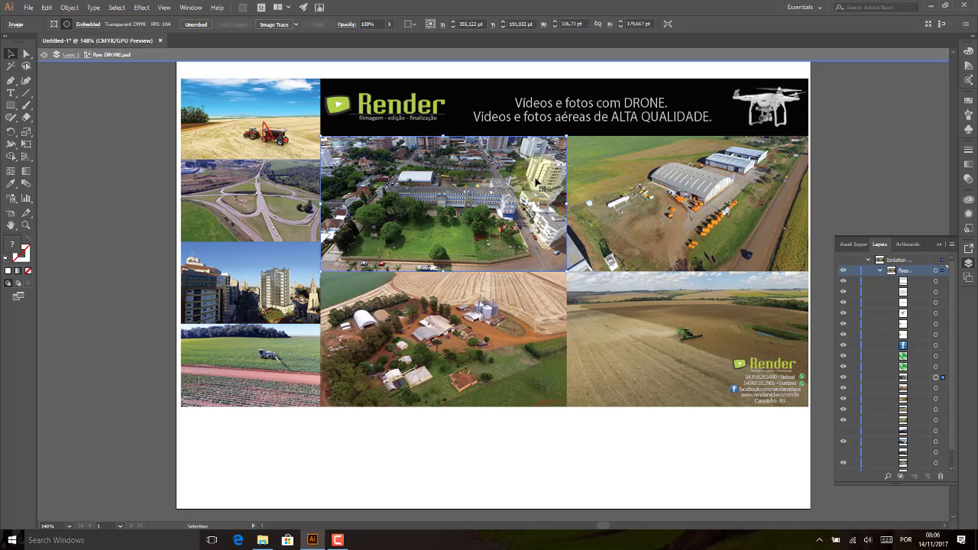
{"action": "left_click", "coordinate": [44, 55]}
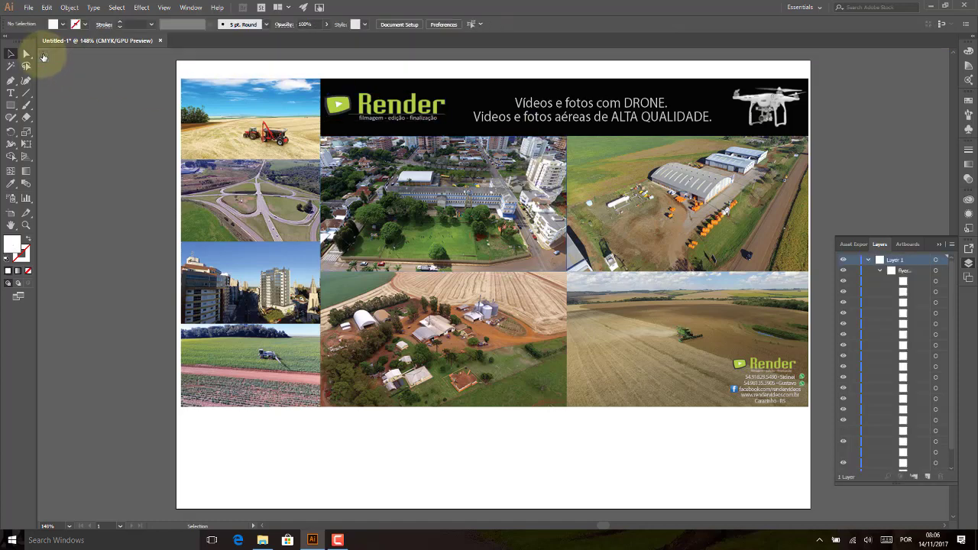
Drag the whole flyer group down so it sits roughly centred vertically on the artboard.
{"action": "left_click", "coordinate": [584, 193]}
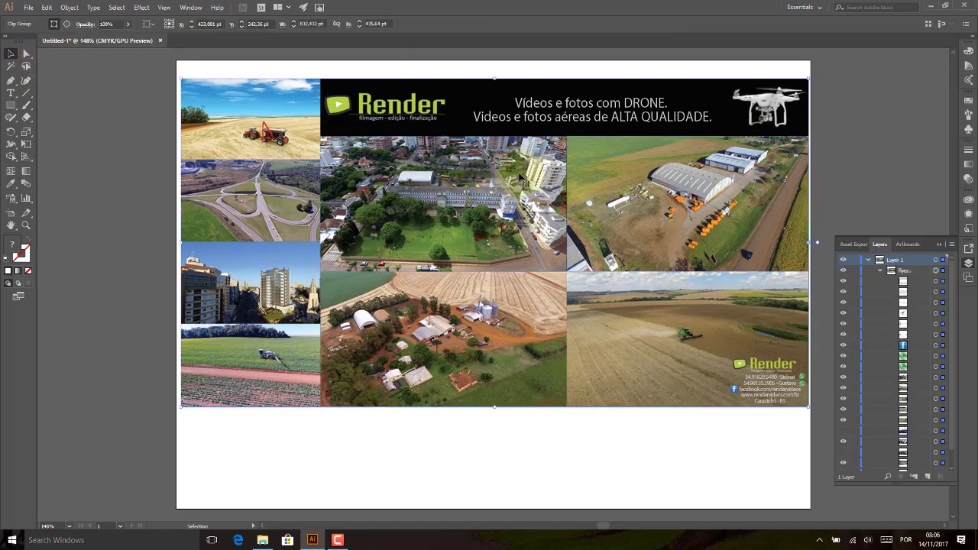
{"action": "left_click_drag", "start_coordinate": [520, 177], "coordinate": [521, 205]}
{"action": "left_click", "coordinate": [135, 194]}
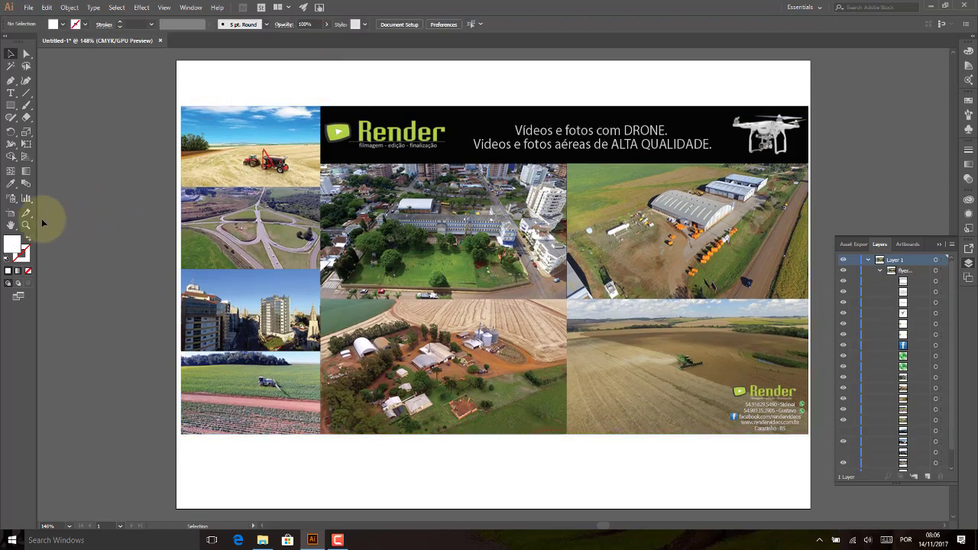
{"action": "left_click", "coordinate": [11, 213]}
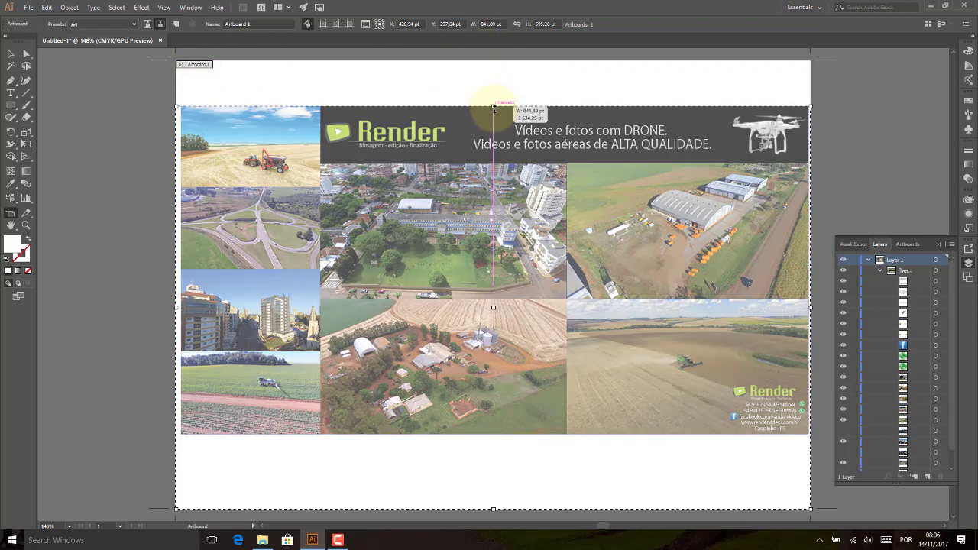
Drag the artboard's top, bottom, left and right edges to the flyer's edges.
{"action": "left_click_drag", "start_coordinate": [494, 61], "coordinate": [493, 107]}
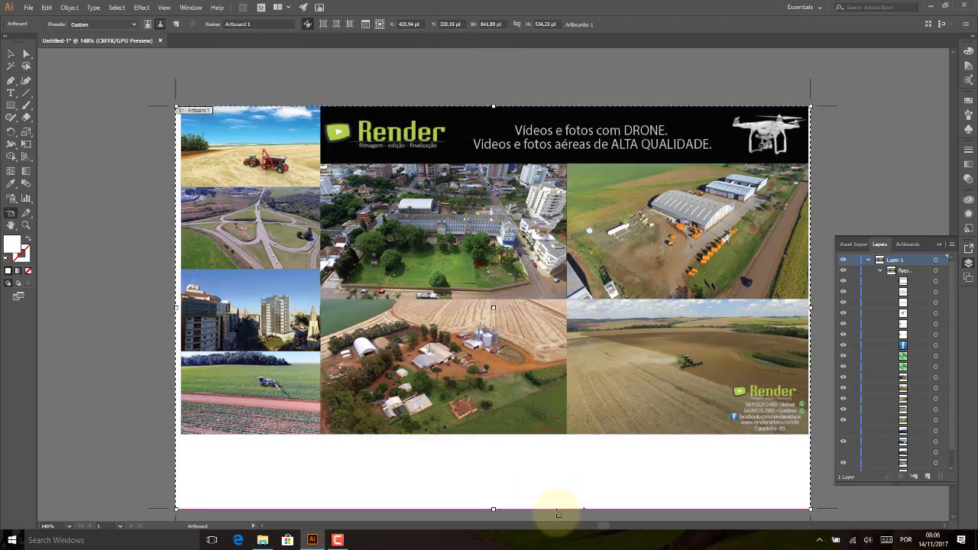
{"action": "left_click_drag", "start_coordinate": [492, 506], "coordinate": [491, 434]}
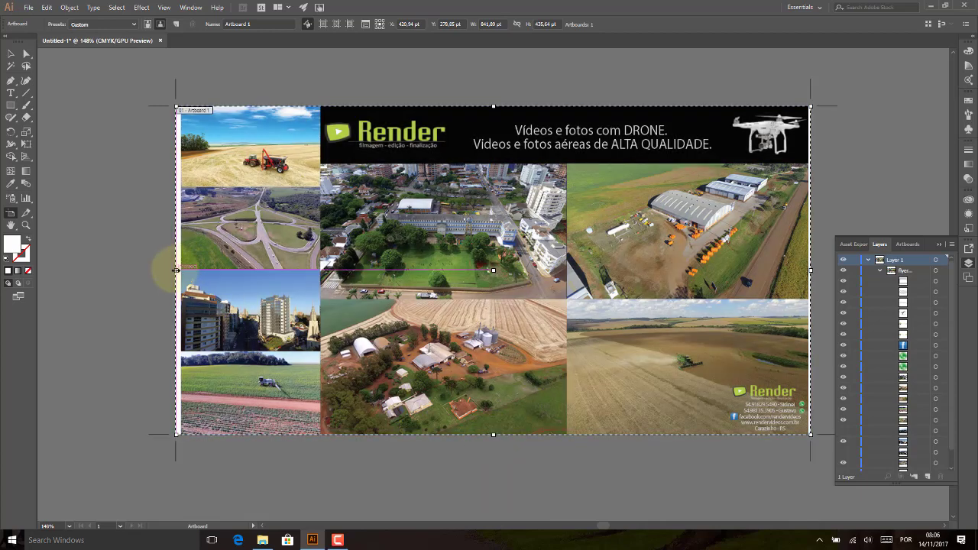
{"action": "left_click_drag", "start_coordinate": [176, 270], "coordinate": [182, 270]}
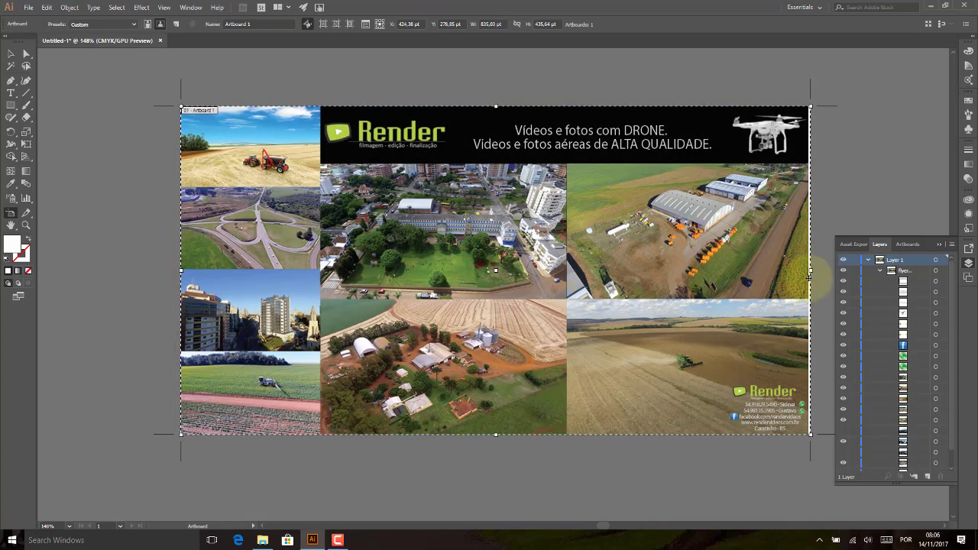
{"action": "left_click_drag", "start_coordinate": [813, 276], "coordinate": [805, 269]}
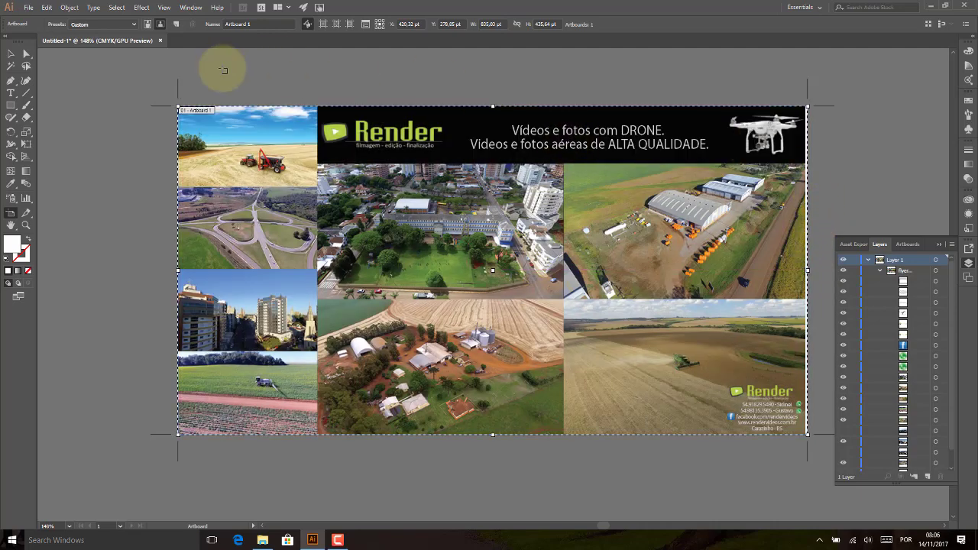
Check the fit against the flyer and pull the right edge in, giving 829.73 × 435.64 pt.
{"action": "left_click", "coordinate": [11, 53]}
{"action": "left_click", "coordinate": [736, 279]}
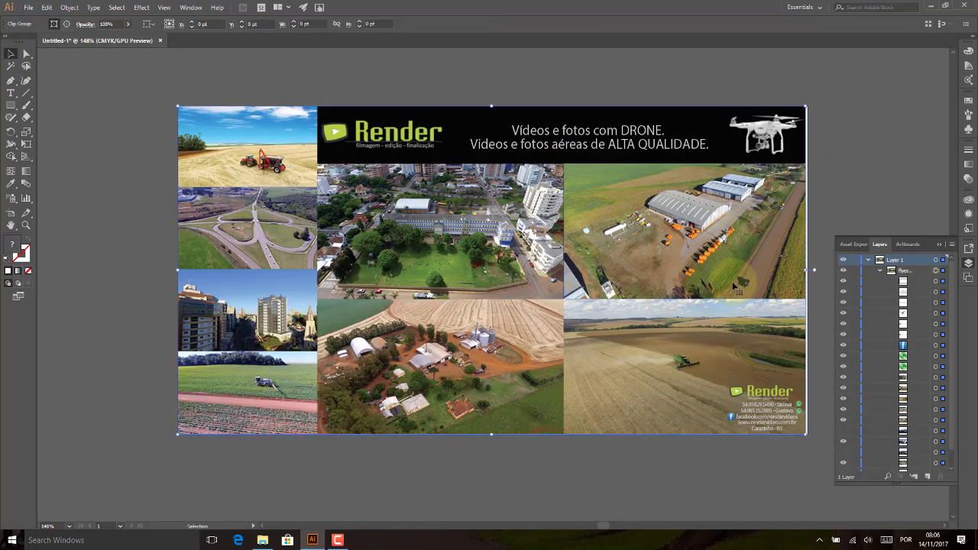
{"action": "left_click", "coordinate": [11, 214]}
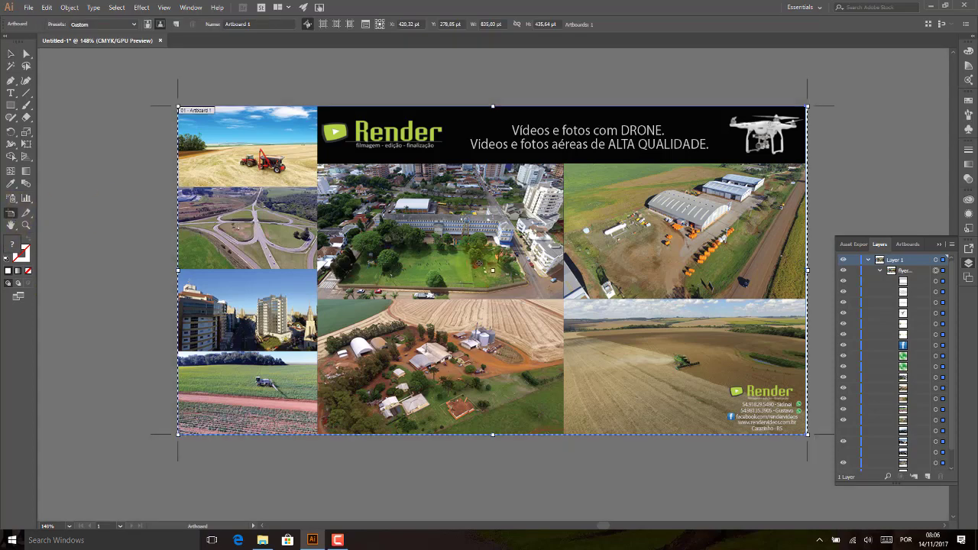
{"action": "left_click_drag", "start_coordinate": [806, 270], "coordinate": [804, 271]}
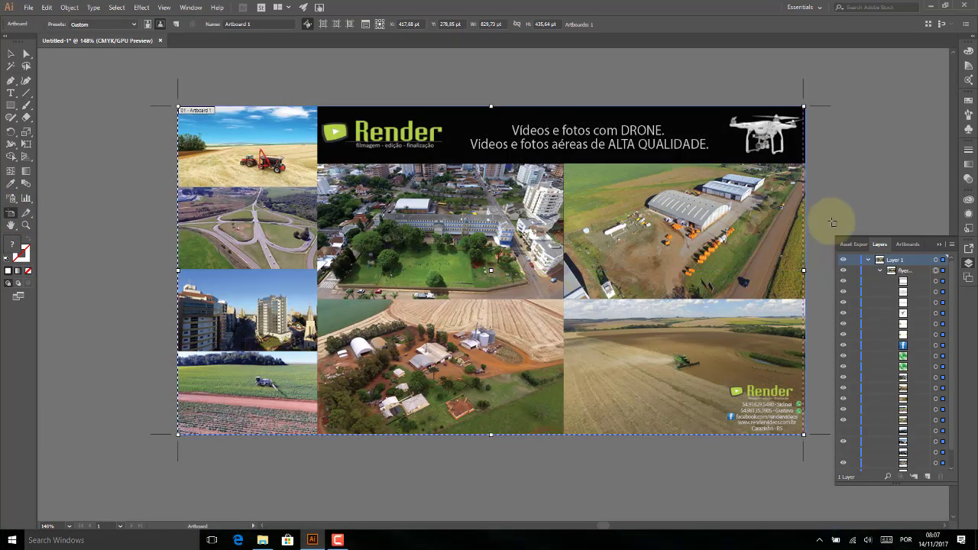
{"action": "left_click", "coordinate": [11, 53]}
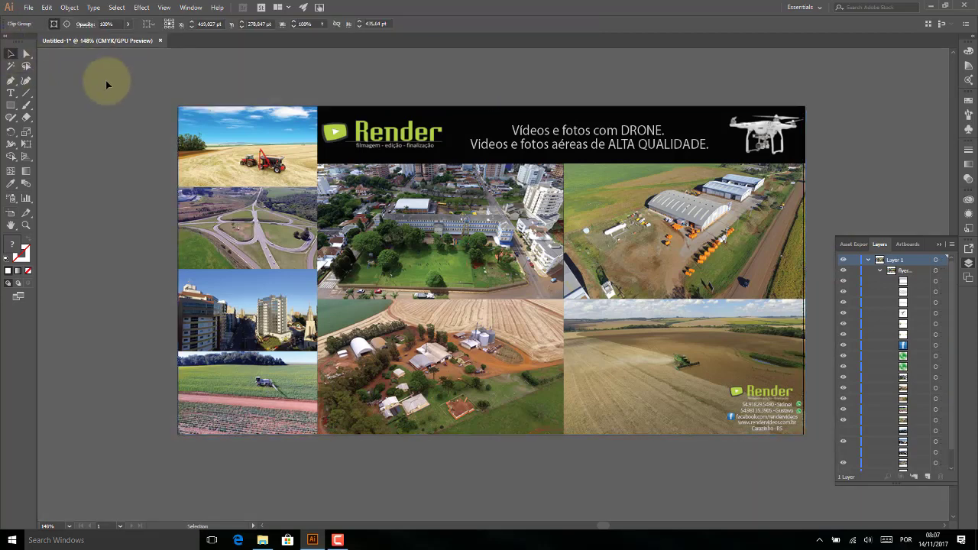
{"action": "key", "text": "Tab"}
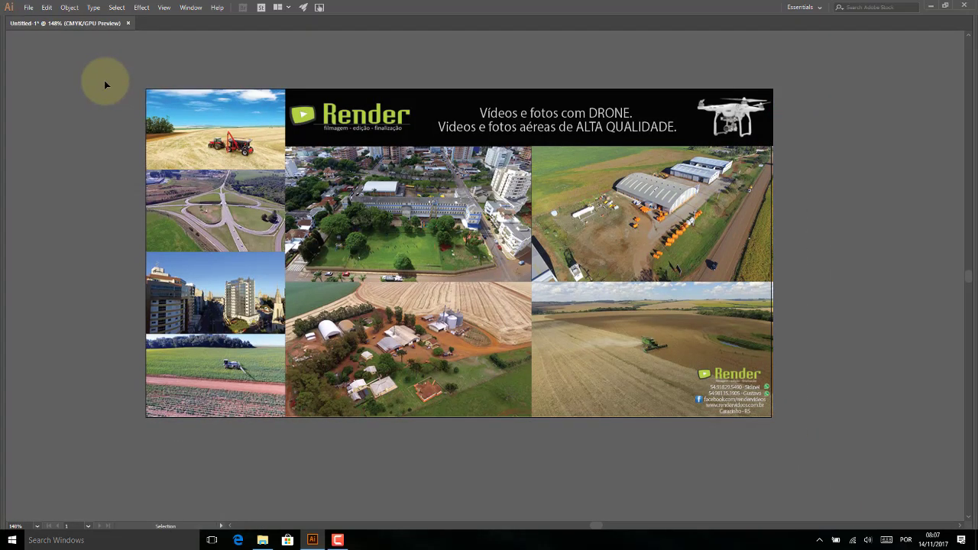
{"action": "key", "text": "Tab"}
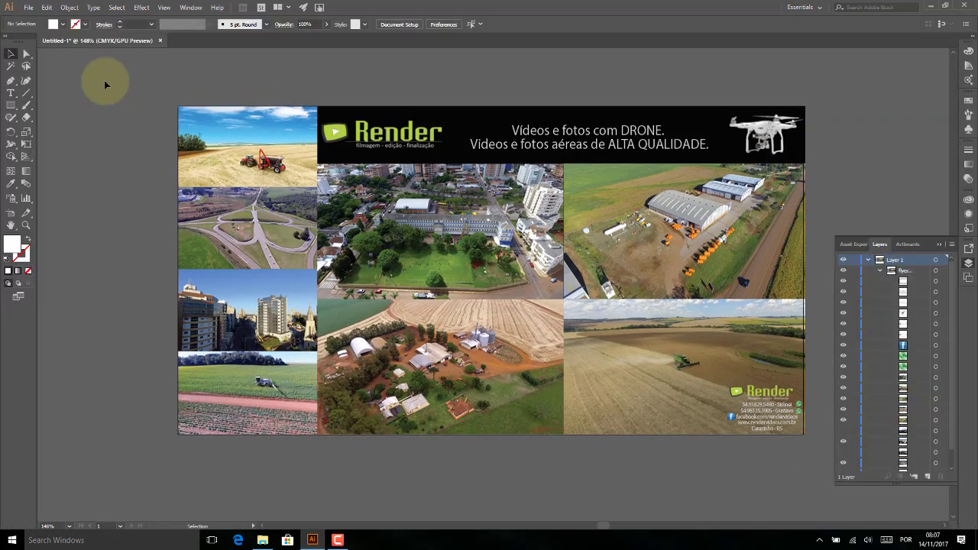